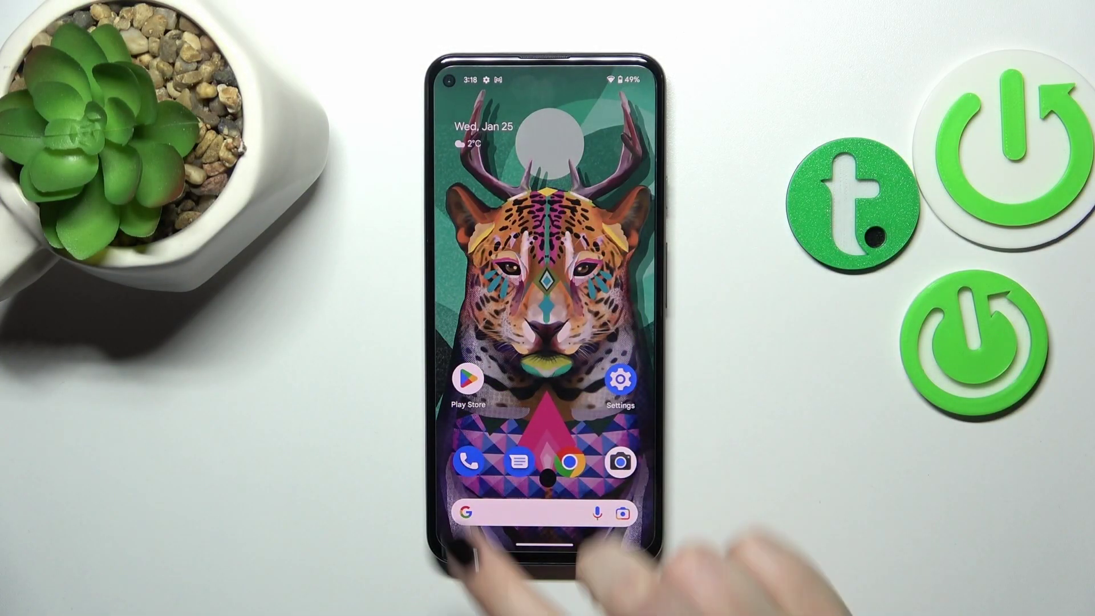
Step: Dial *#06# on the Phone keypad to show the IMEI, MEID and serial, then dismiss with OK
left_click(468, 463)
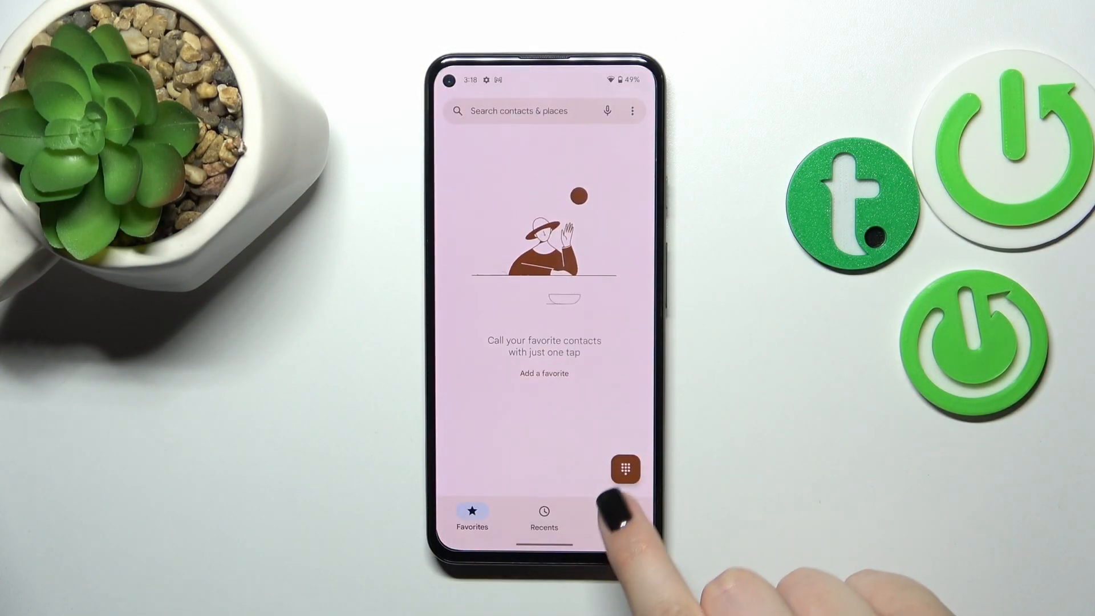
left_click(625, 468)
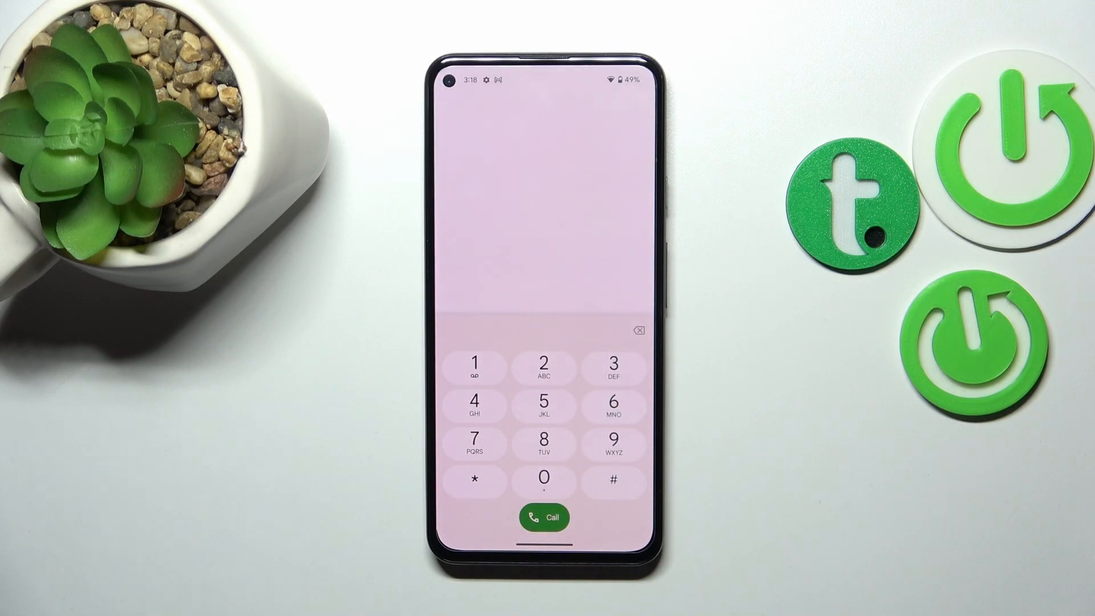
left_click(476, 480)
left_click(613, 479)
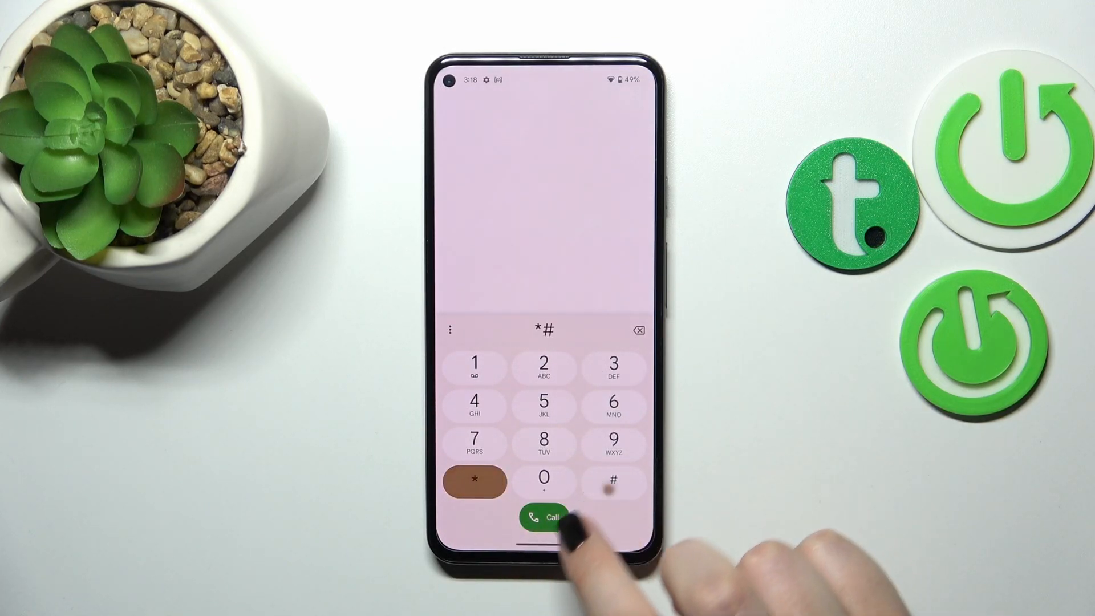
left_click(544, 479)
left_click(614, 404)
left_click(614, 479)
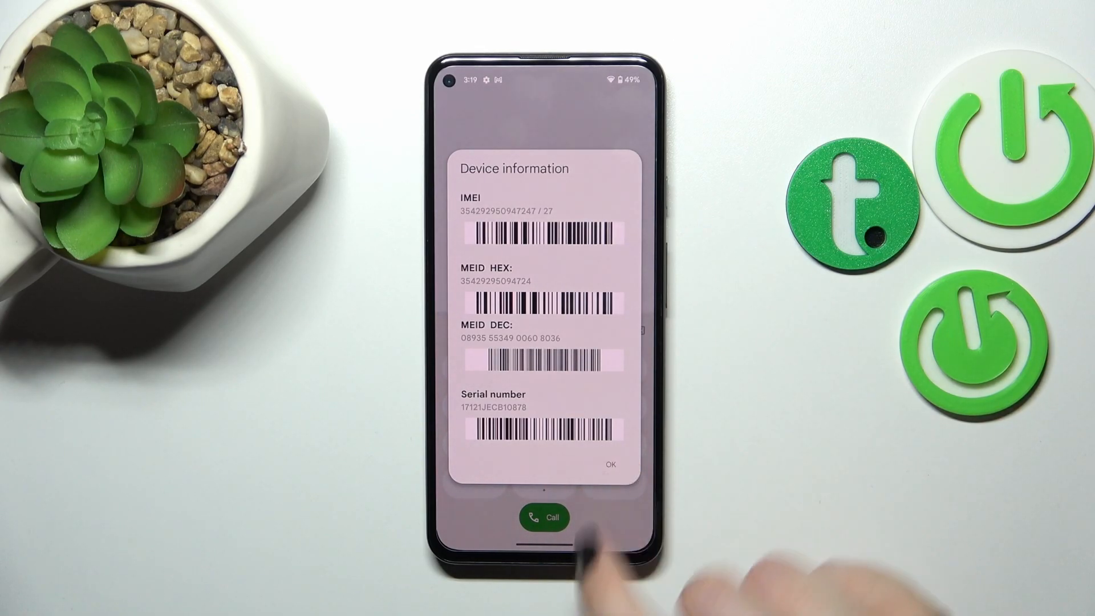
left_click(610, 464)
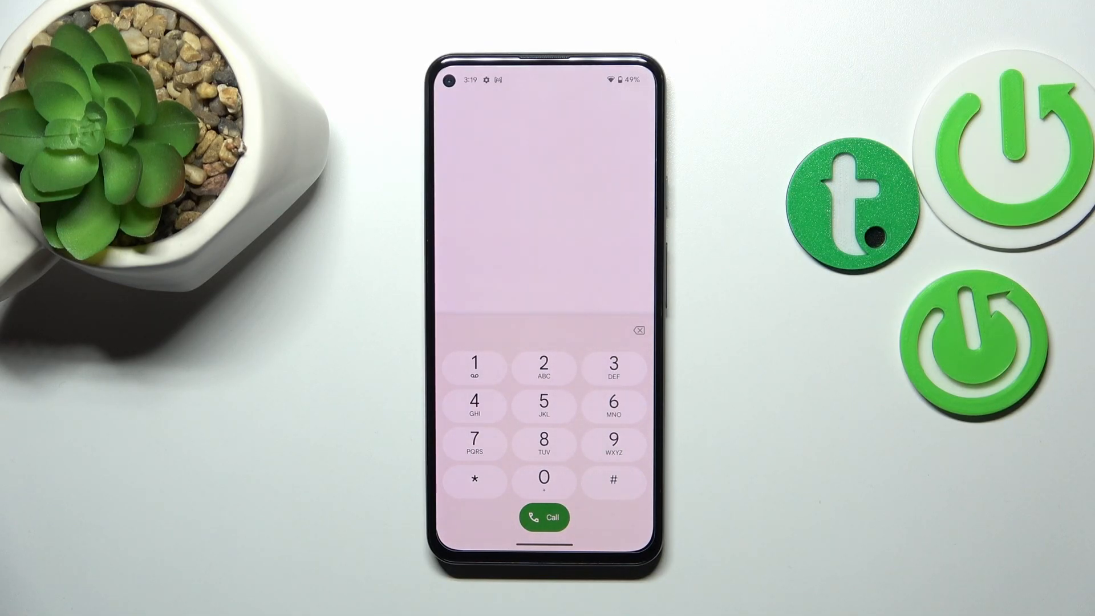
left_click(475, 480)
left_click(613, 479)
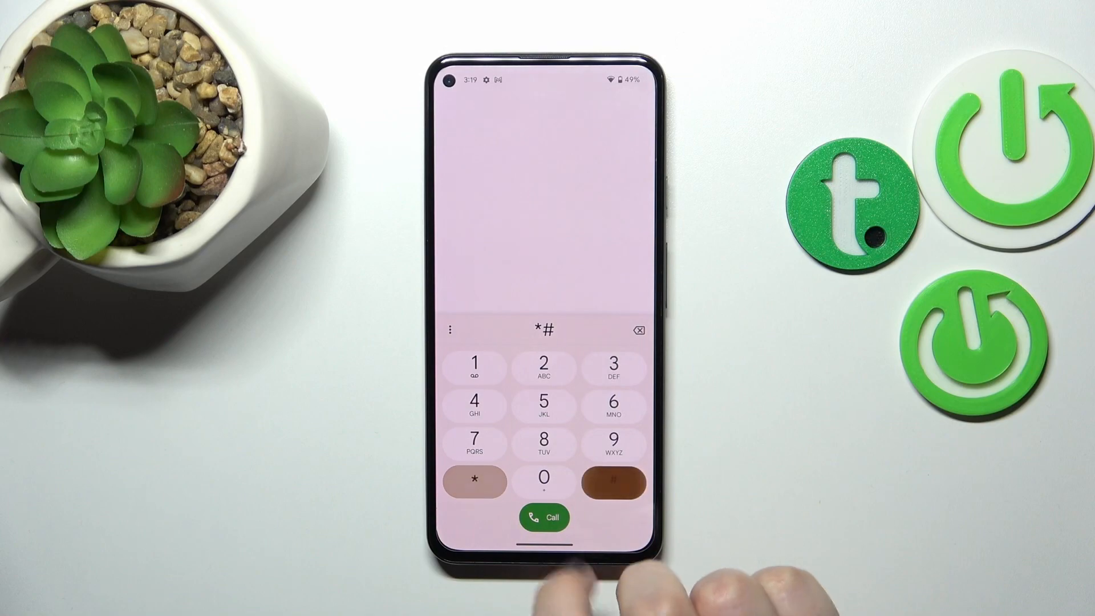
left_click(544, 479)
left_click(475, 442)
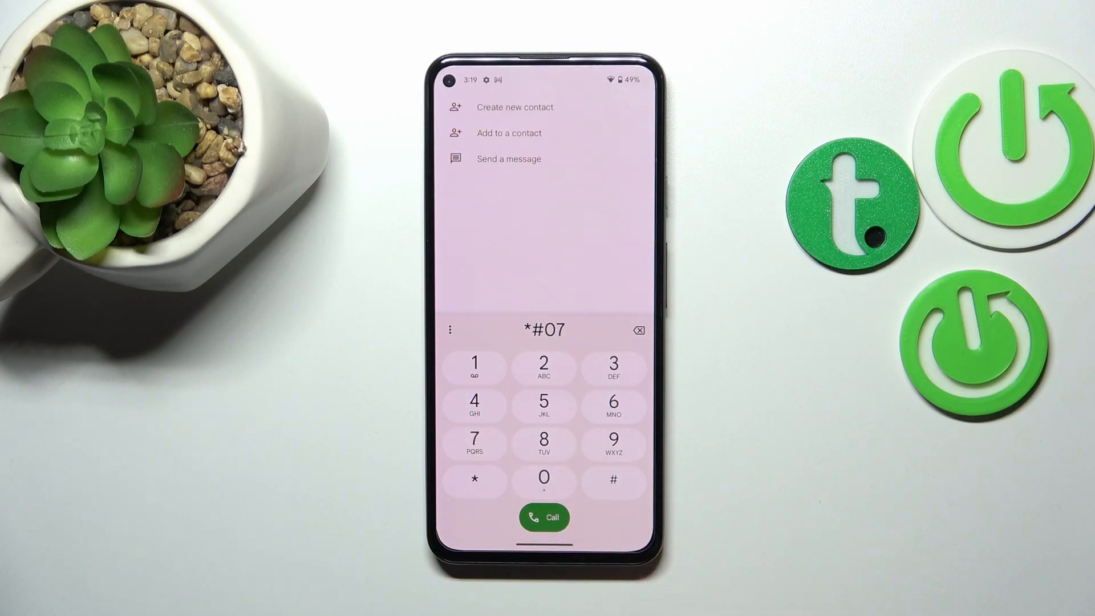
left_click(613, 480)
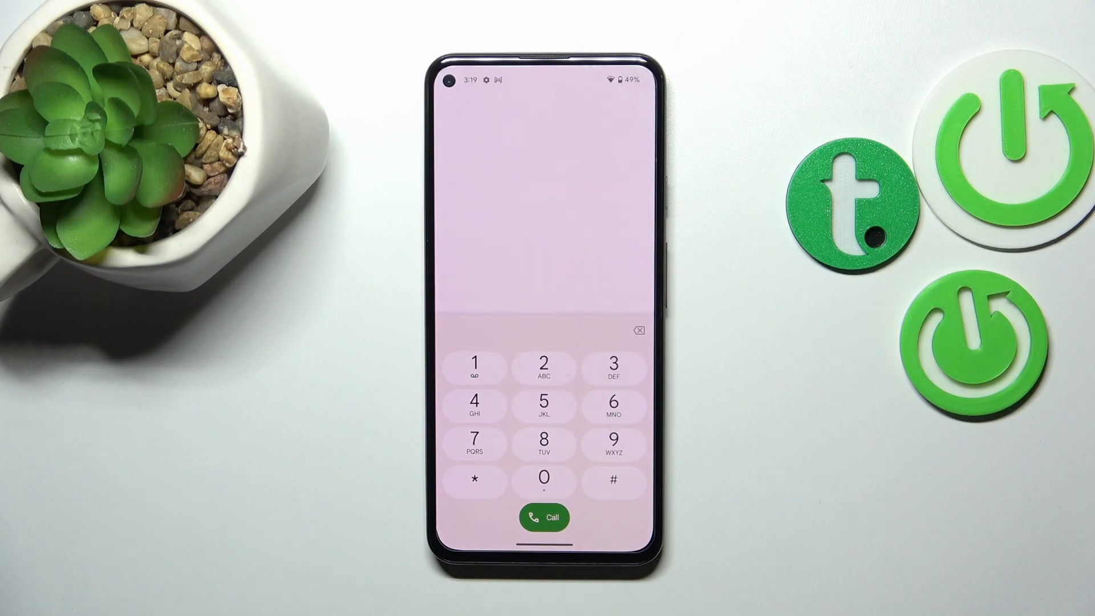
left_click(474, 479)
left_click(614, 480)
left_click(475, 480)
left_click(614, 479)
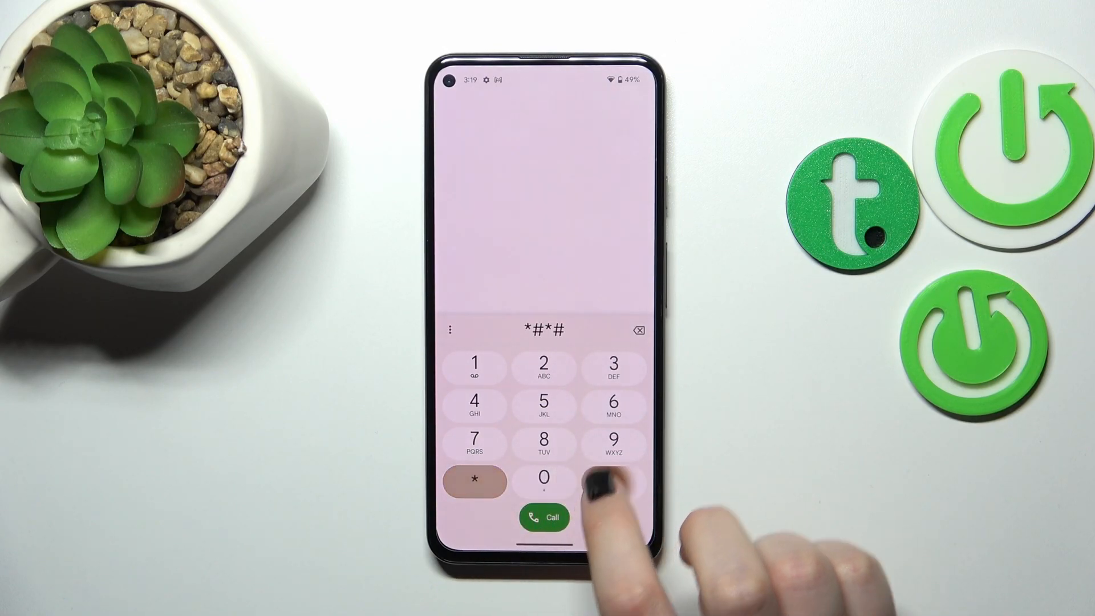
left_click(544, 364)
left_click(543, 403)
type("225#")
left_click(613, 479)
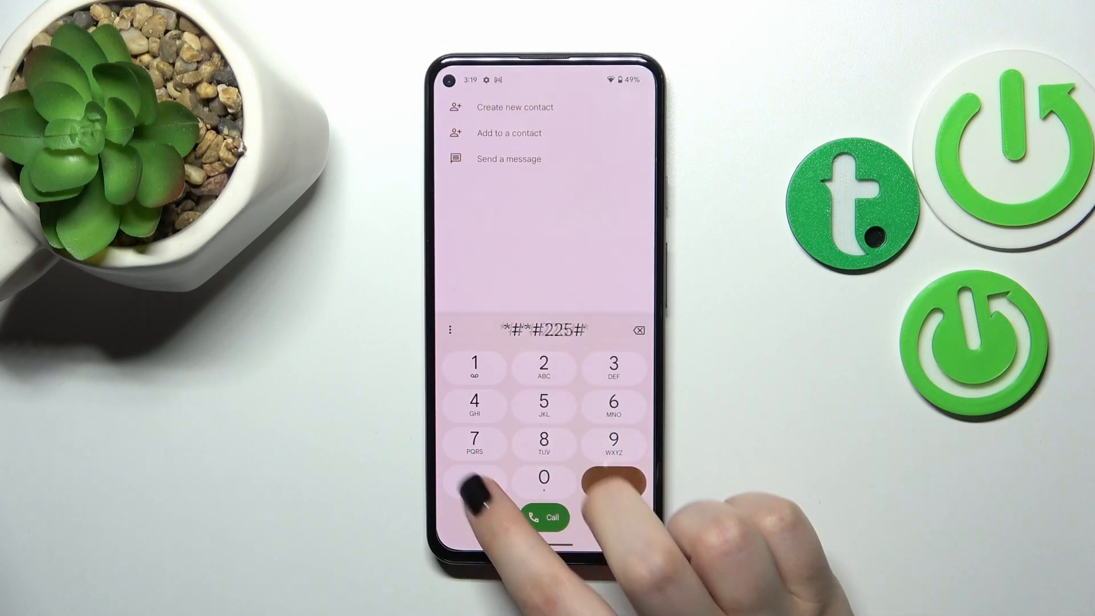
left_click(475, 480)
left_click(613, 479)
left_click(475, 479)
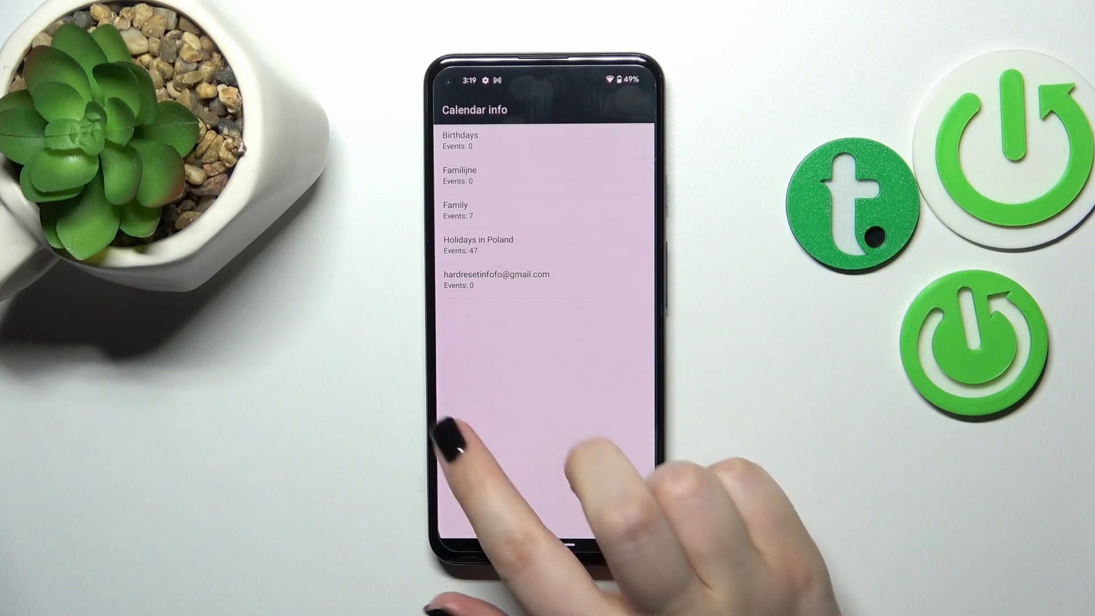
left_click_drag(442, 419, 513, 420)
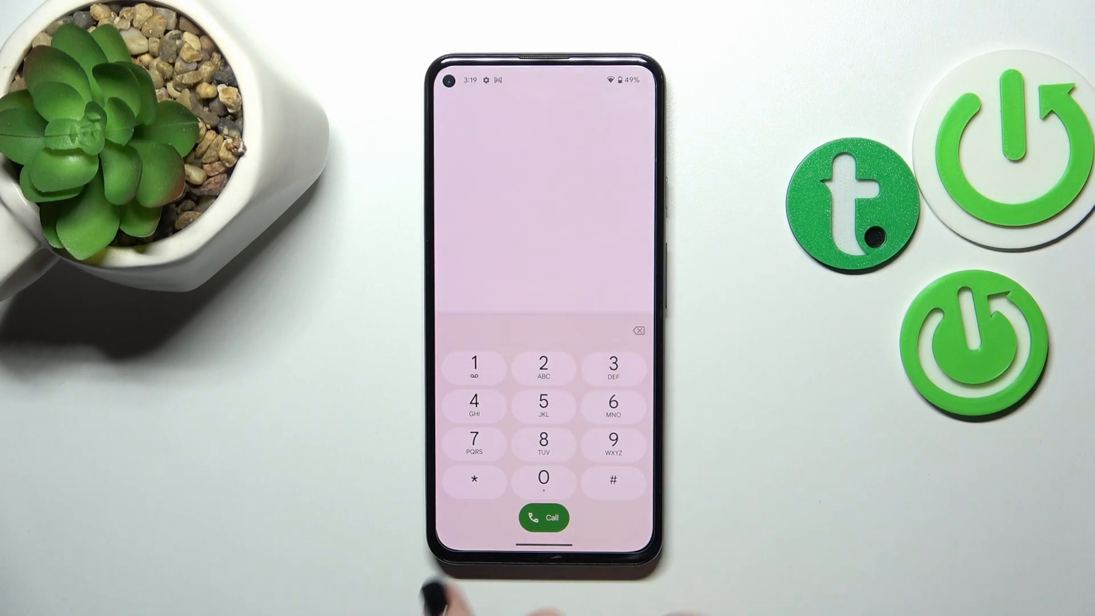
Step: Dial *#*#426#*#* to launch the FCM Diagnostics screen
left_click(475, 480)
left_click(613, 479)
left_click(474, 480)
left_click(612, 479)
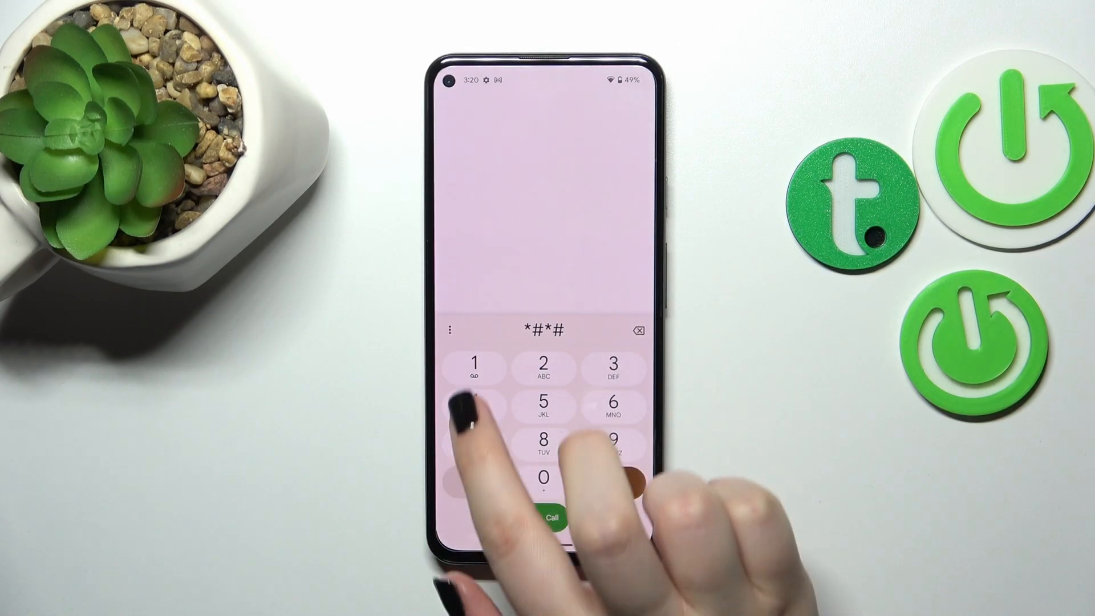
left_click(475, 405)
left_click(543, 367)
left_click(612, 404)
left_click(612, 479)
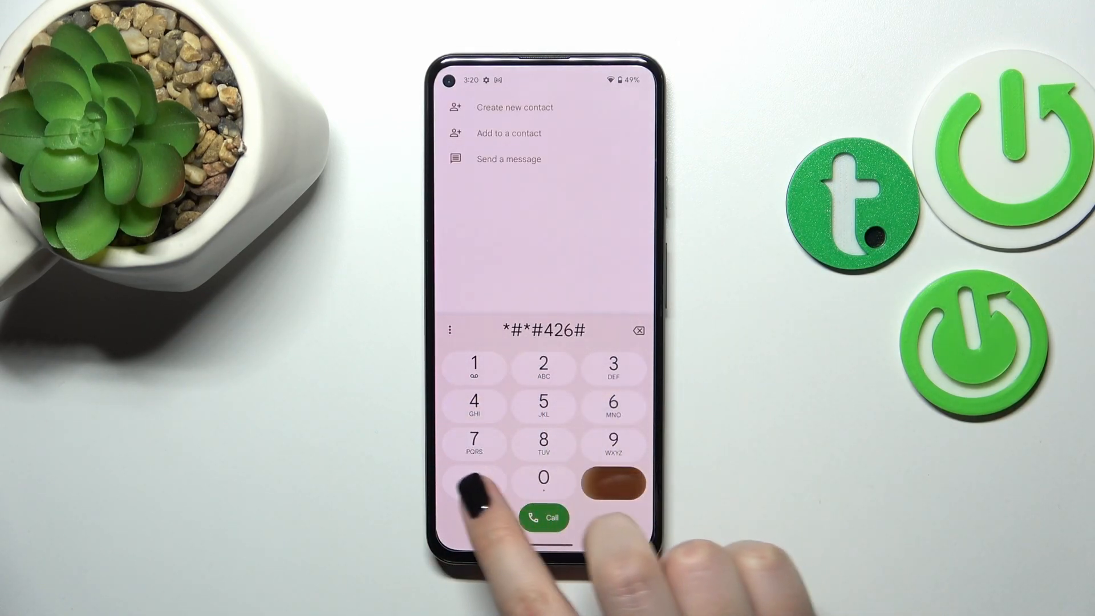
left_click(475, 479)
left_click(613, 479)
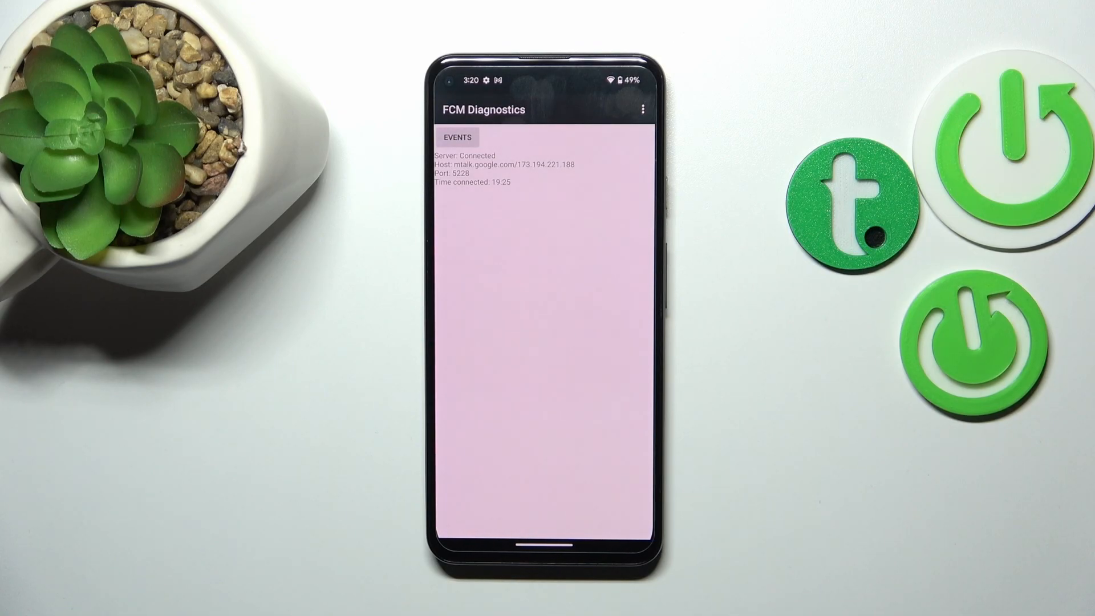
Step: View the Events log, enable Advanced view and return to the detailed Status with heartbeat settings
left_click(458, 137)
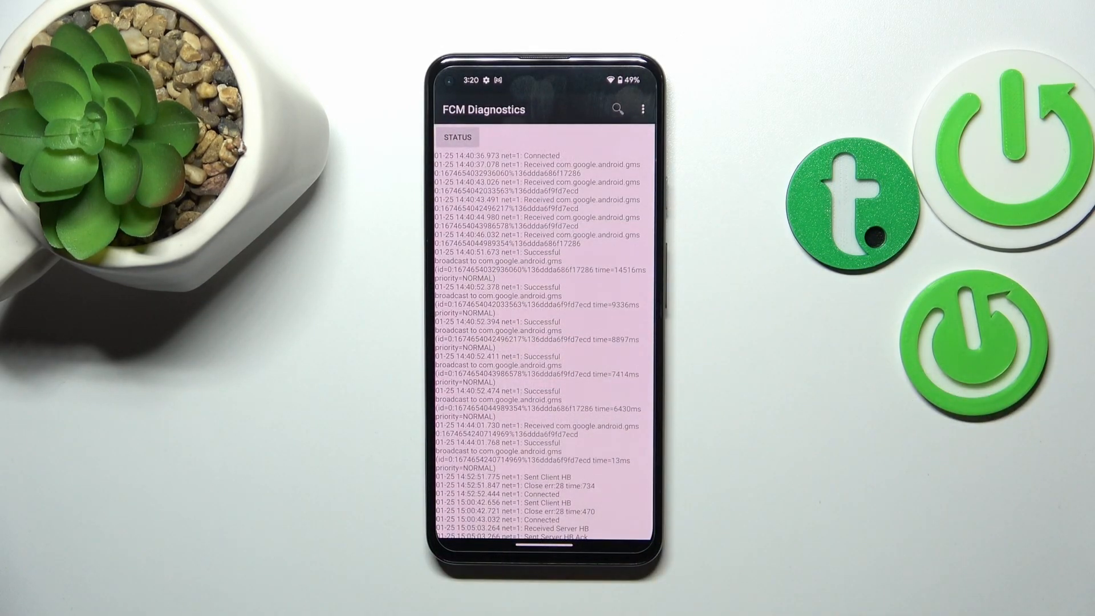
left_click(642, 108)
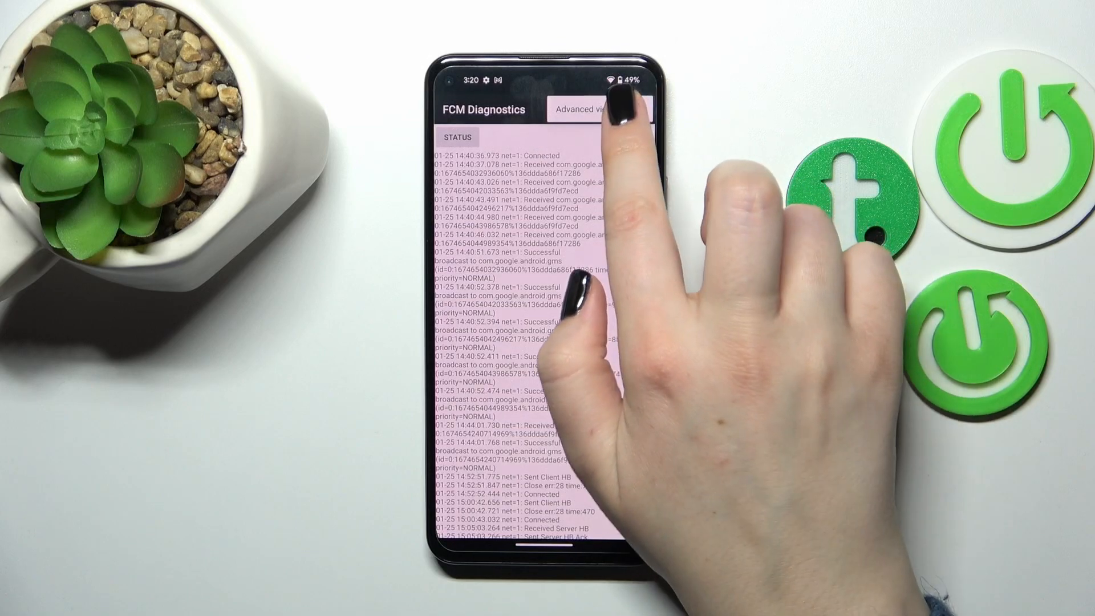
left_click(599, 109)
left_click(457, 137)
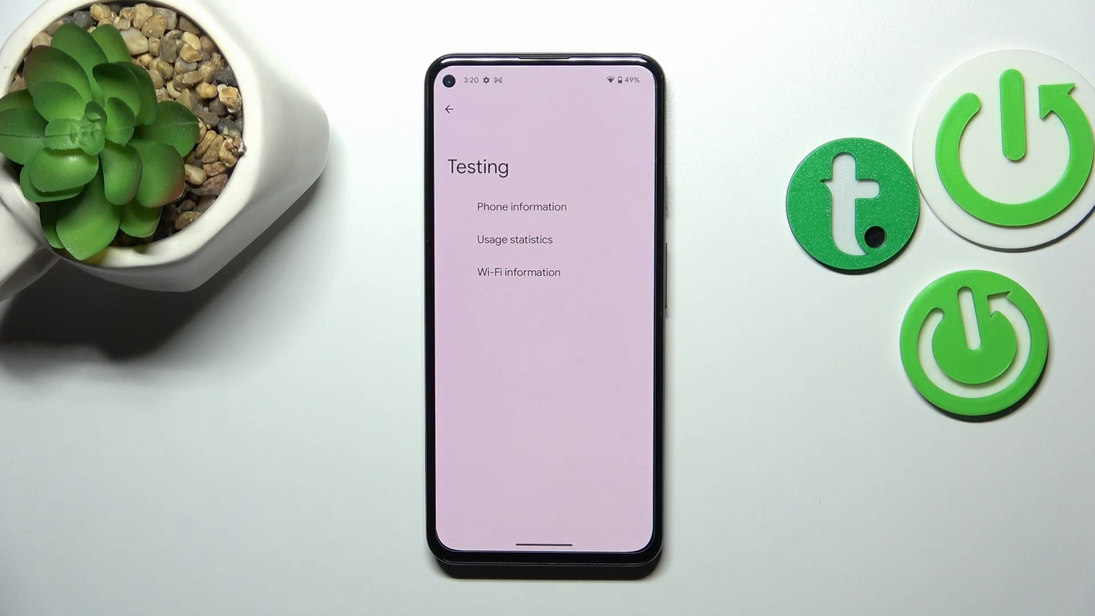
left_click(519, 273)
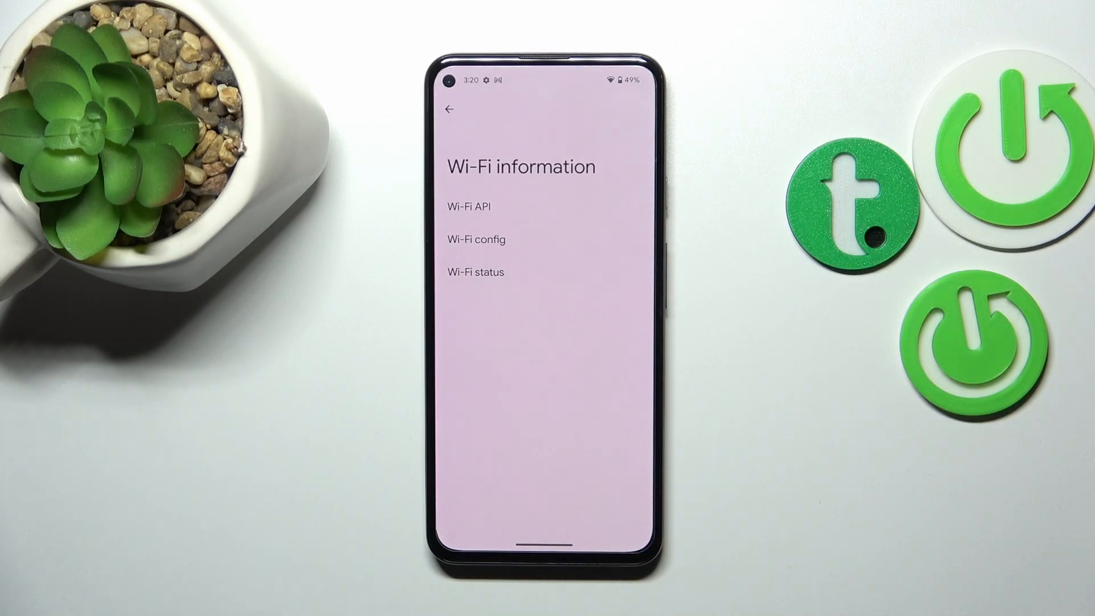
left_click(475, 273)
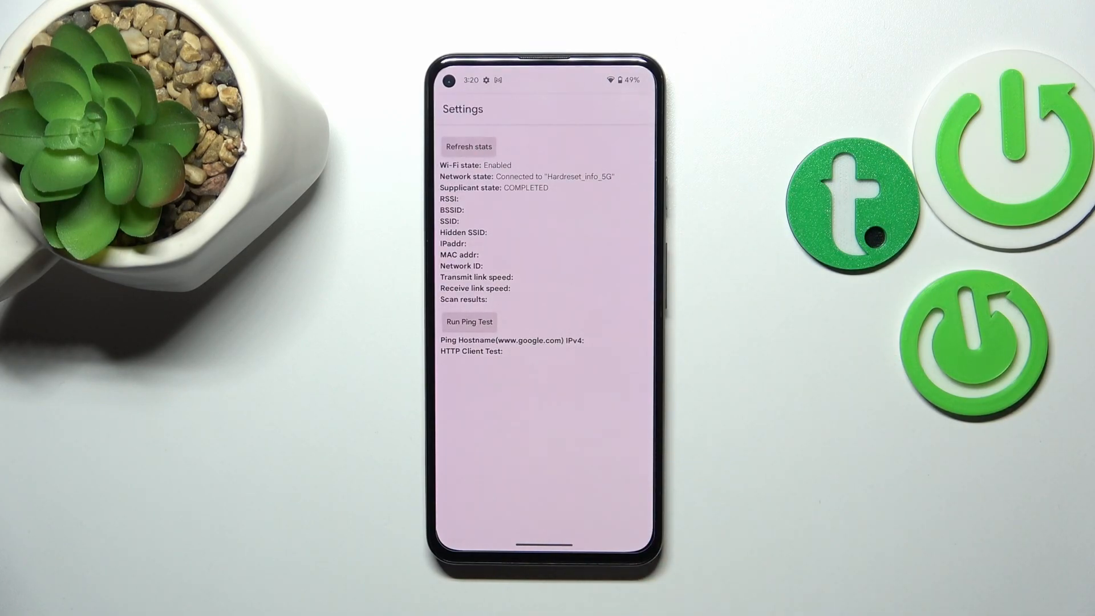
left_click(468, 147)
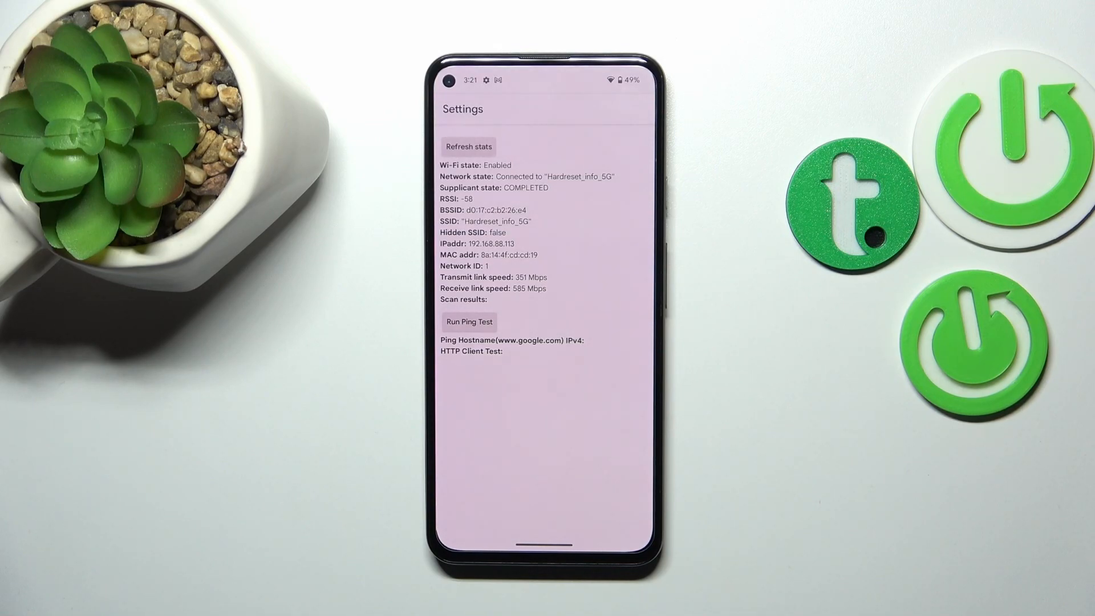
left_click(469, 322)
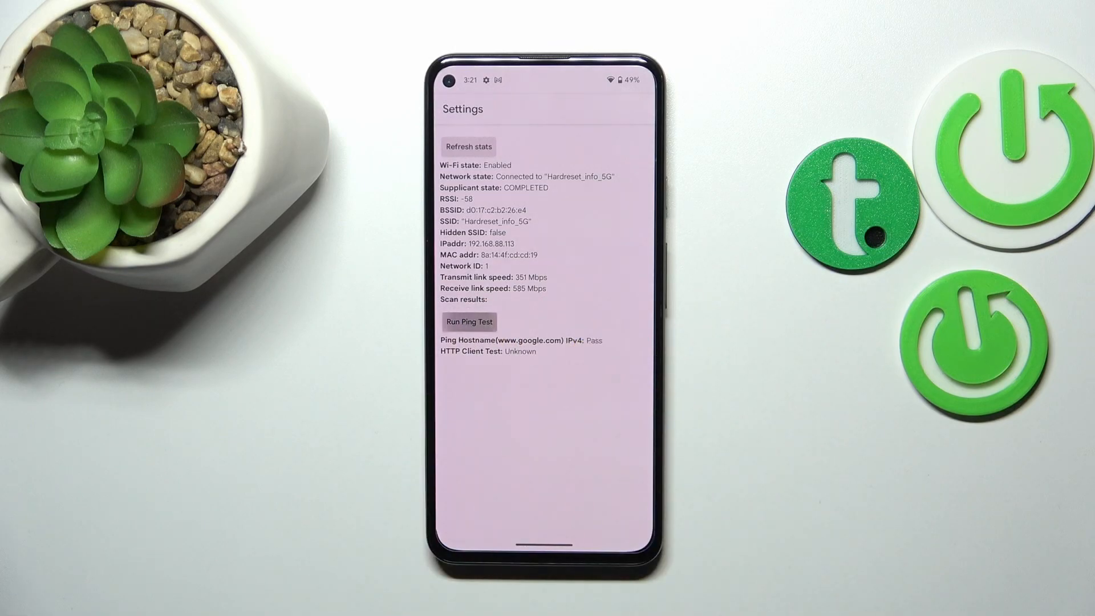
left_click_drag(438, 376, 513, 377)
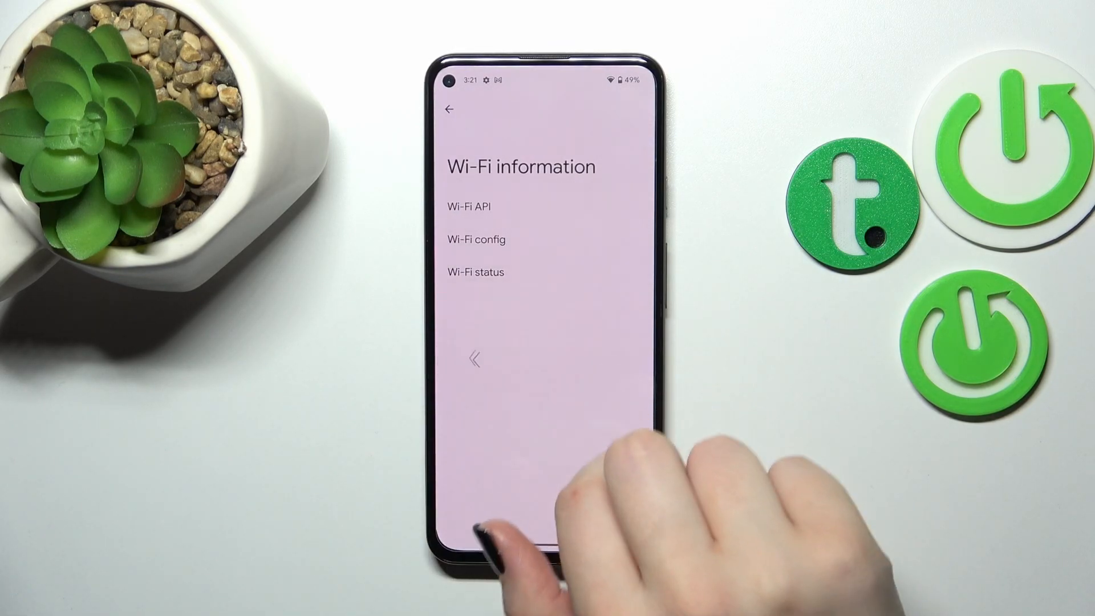
left_click_drag(438, 479, 513, 479)
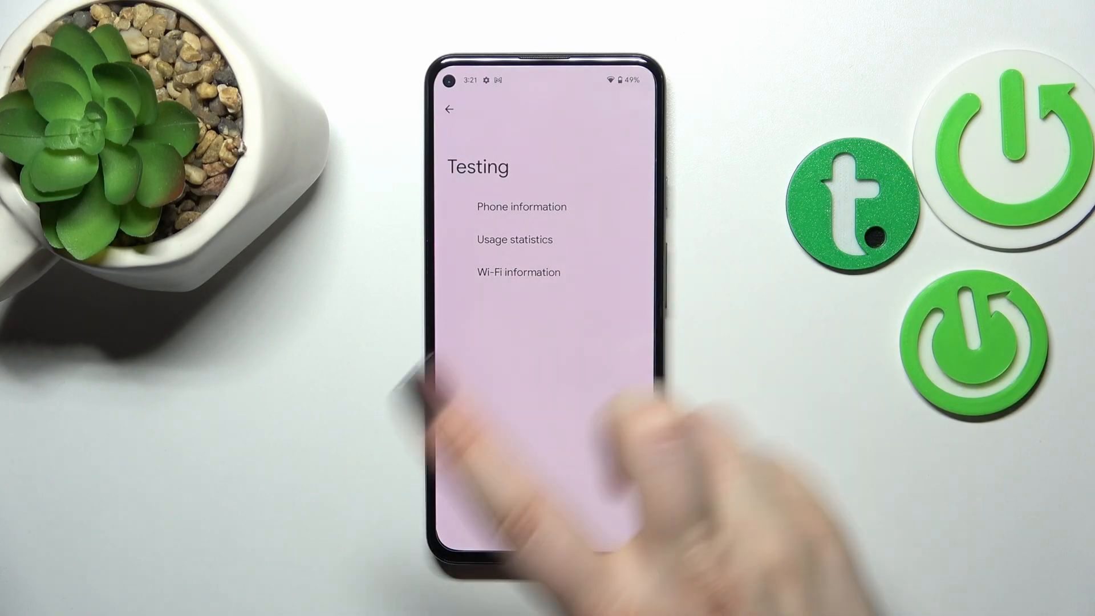
Step: In Usage statistics, set Sort by to App name
left_click(515, 239)
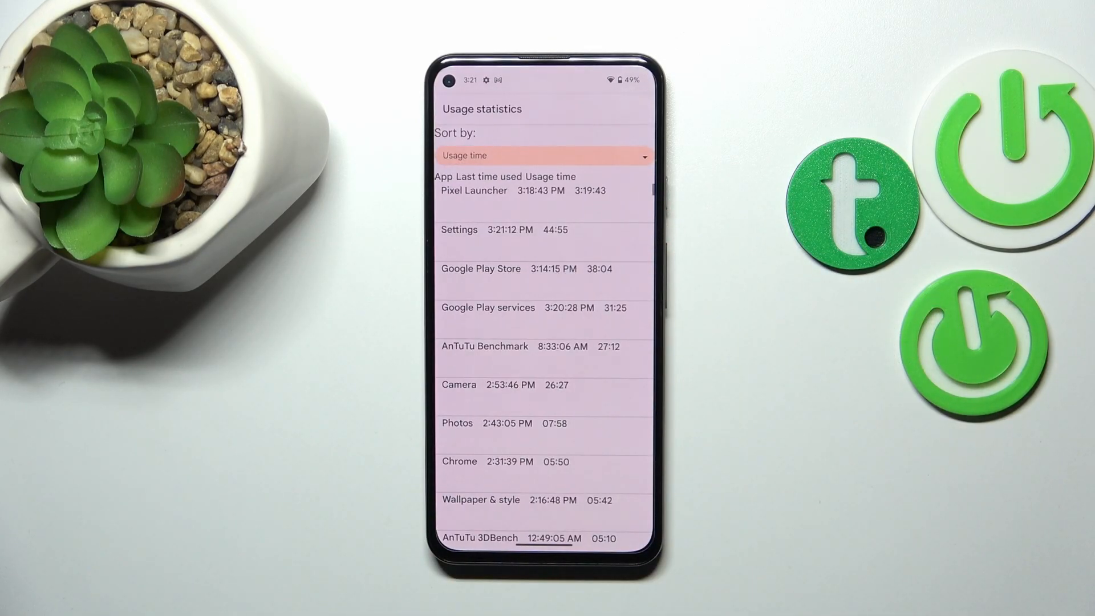
scroll(544, 386, "down", 10)
scroll(544, 385, "down", 10)
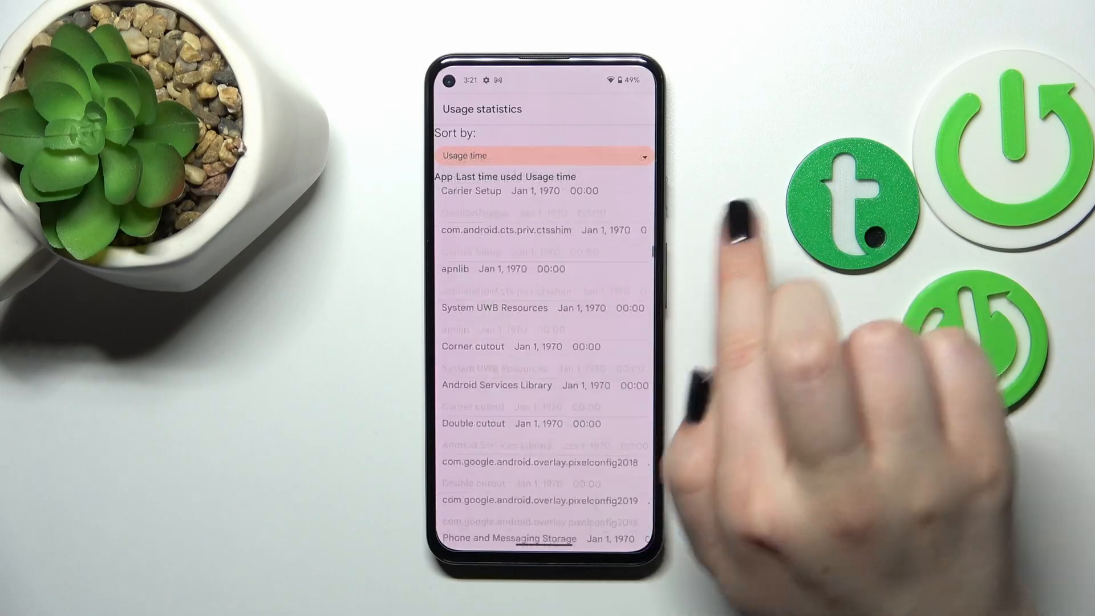
scroll(545, 386, "down", 10)
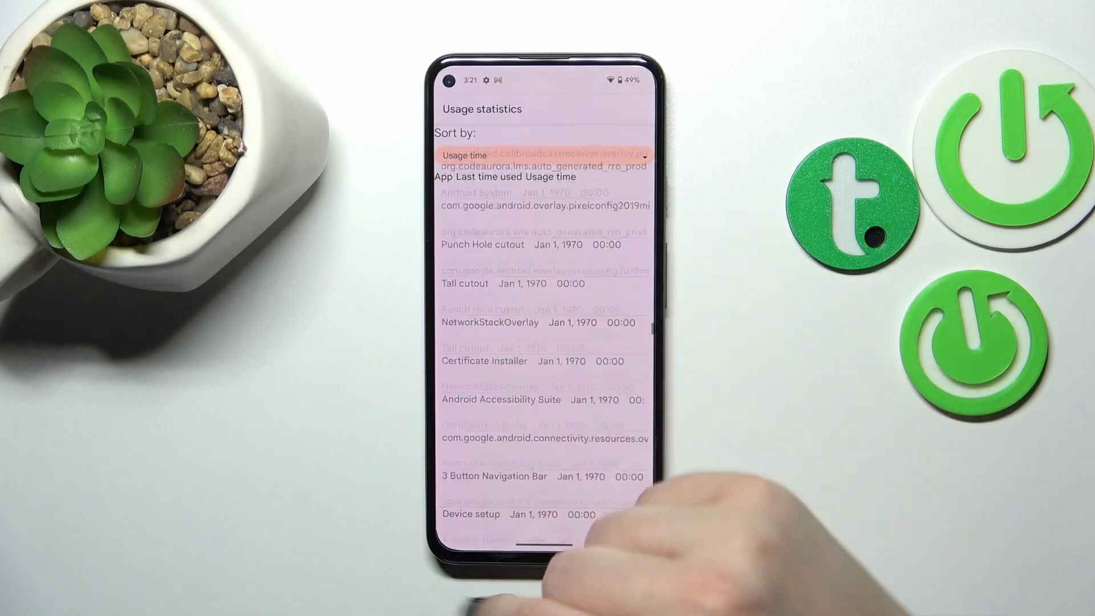
scroll(544, 385, "down", 10)
scroll(548, 428, "up", 15)
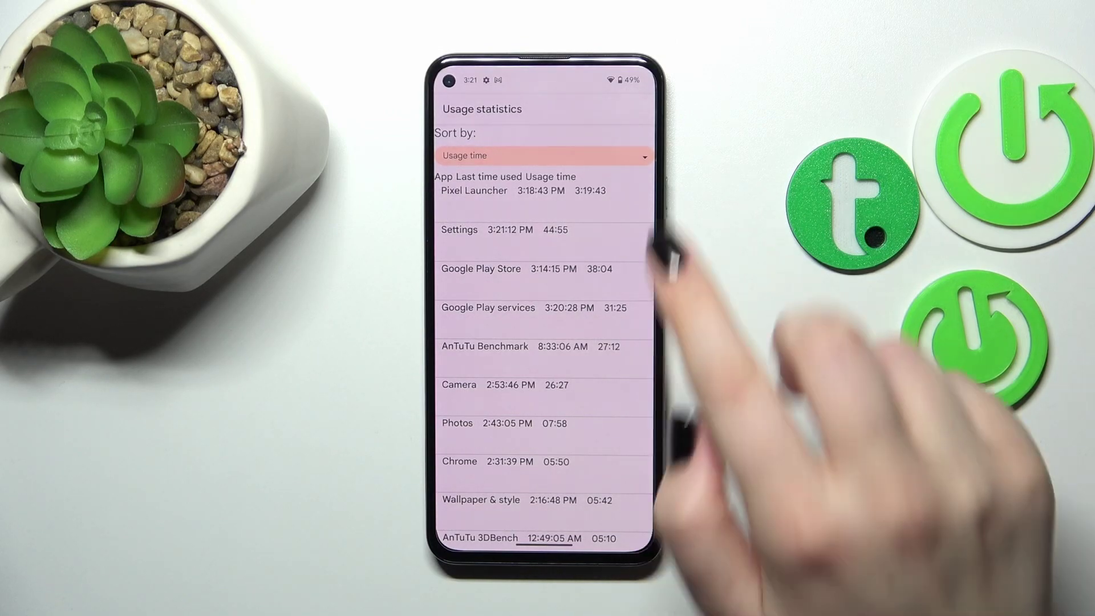
left_click(544, 156)
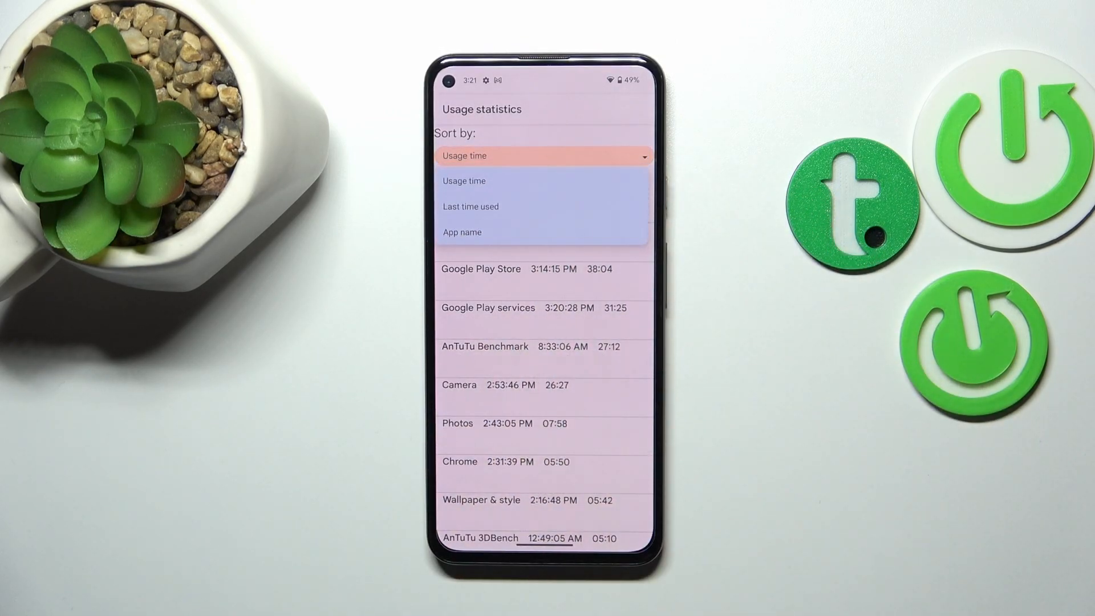
left_click(631, 243)
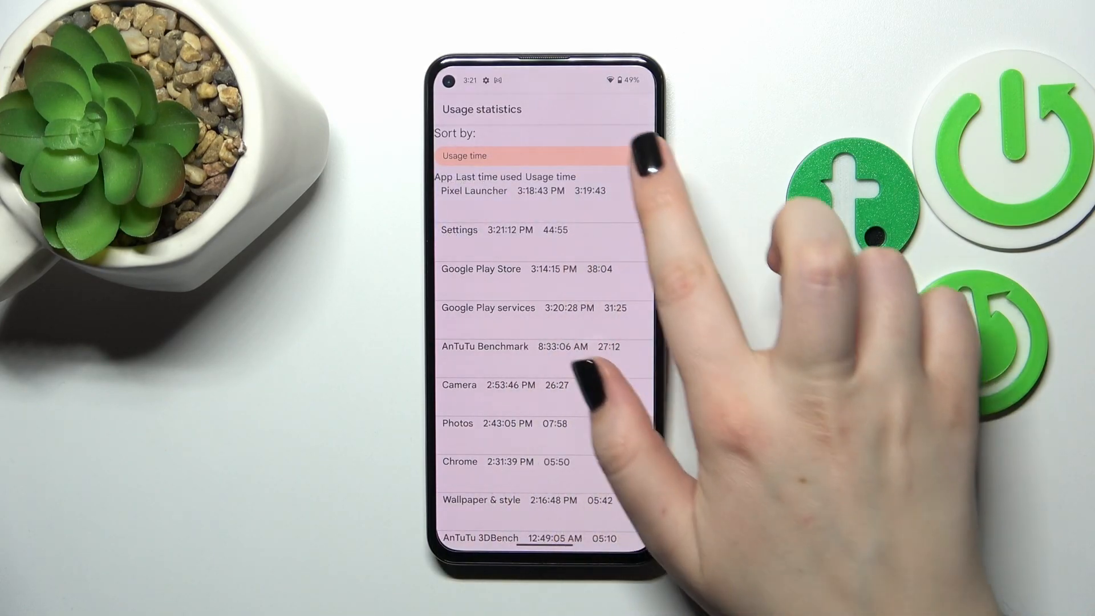
left_click(544, 156)
left_click(513, 233)
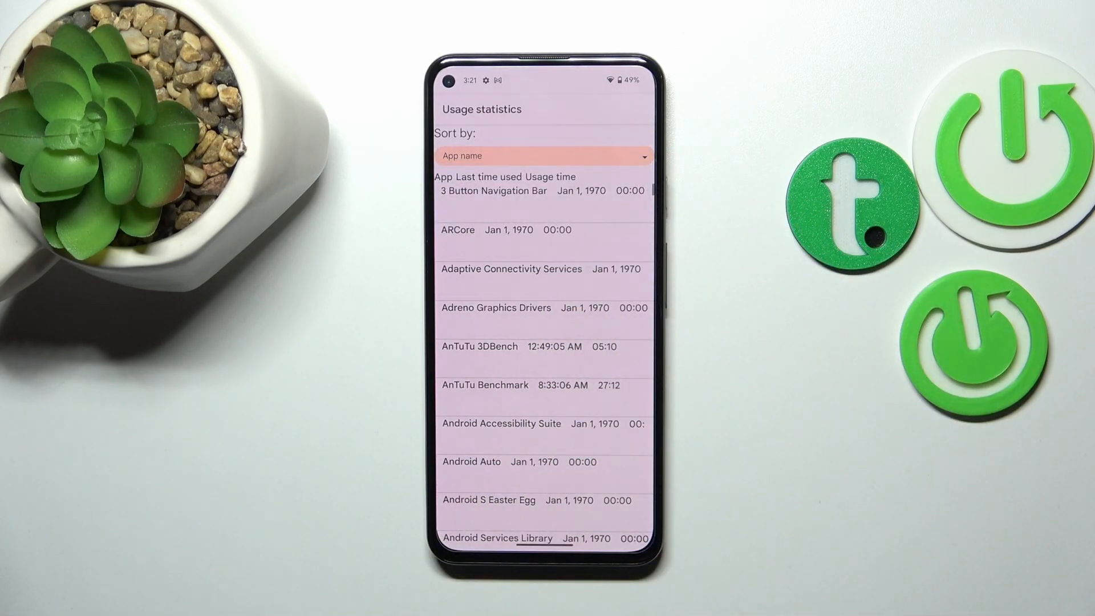
scroll(544, 428, "down", 5)
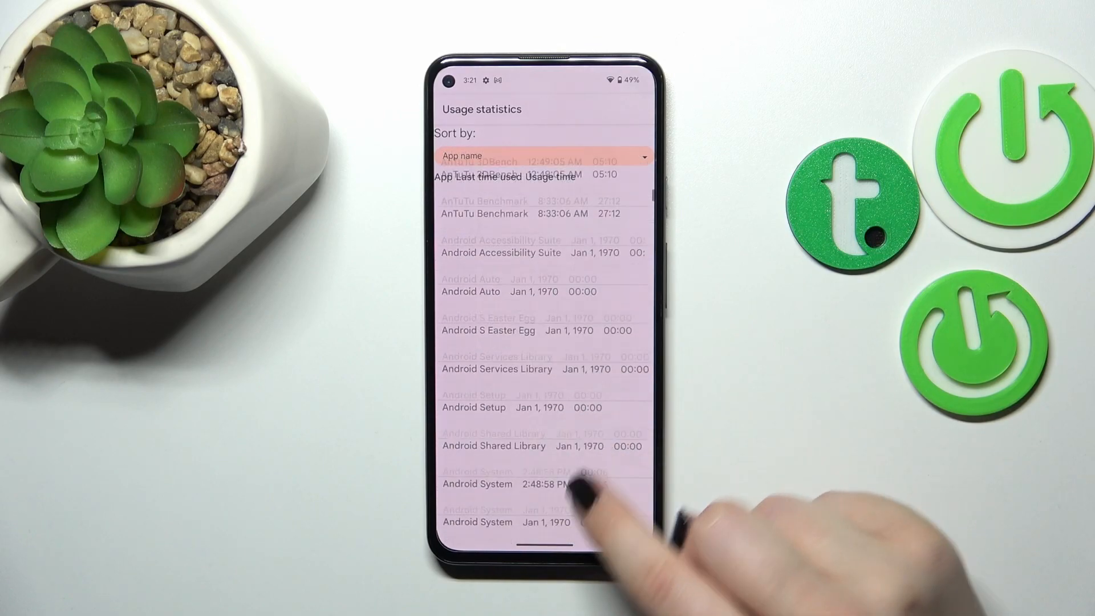
scroll(586, 480, "down", 5)
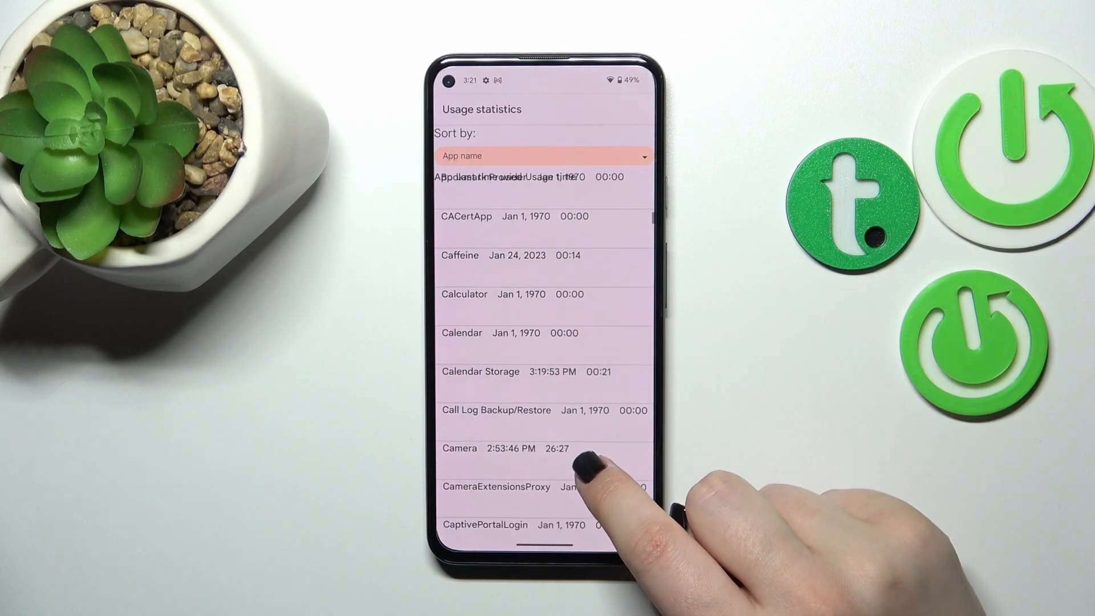
scroll(565, 402, "up", 3)
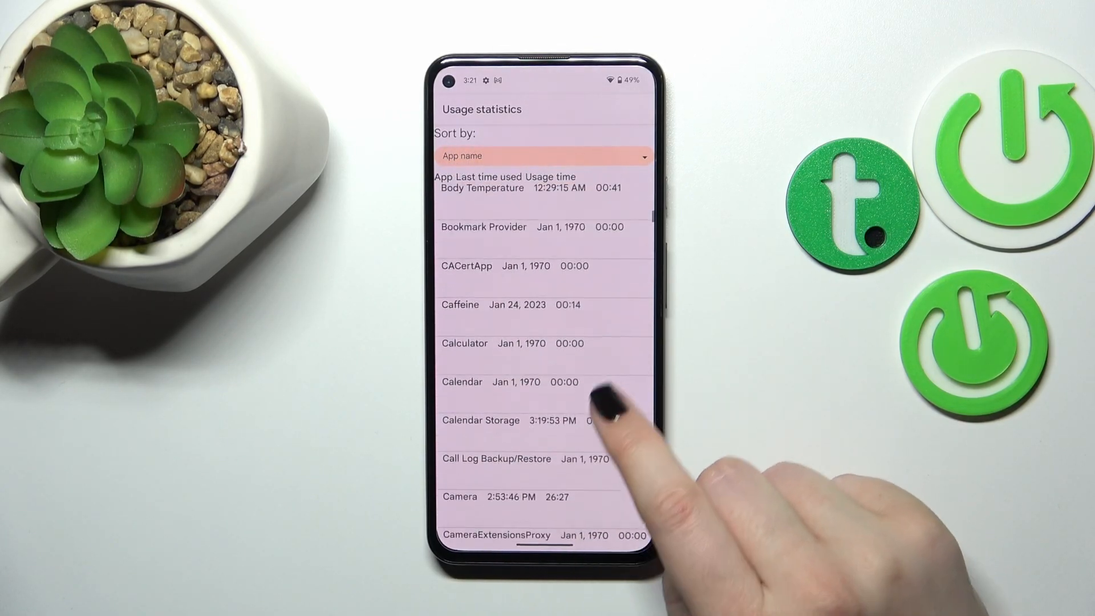
scroll(612, 407, "down", 3)
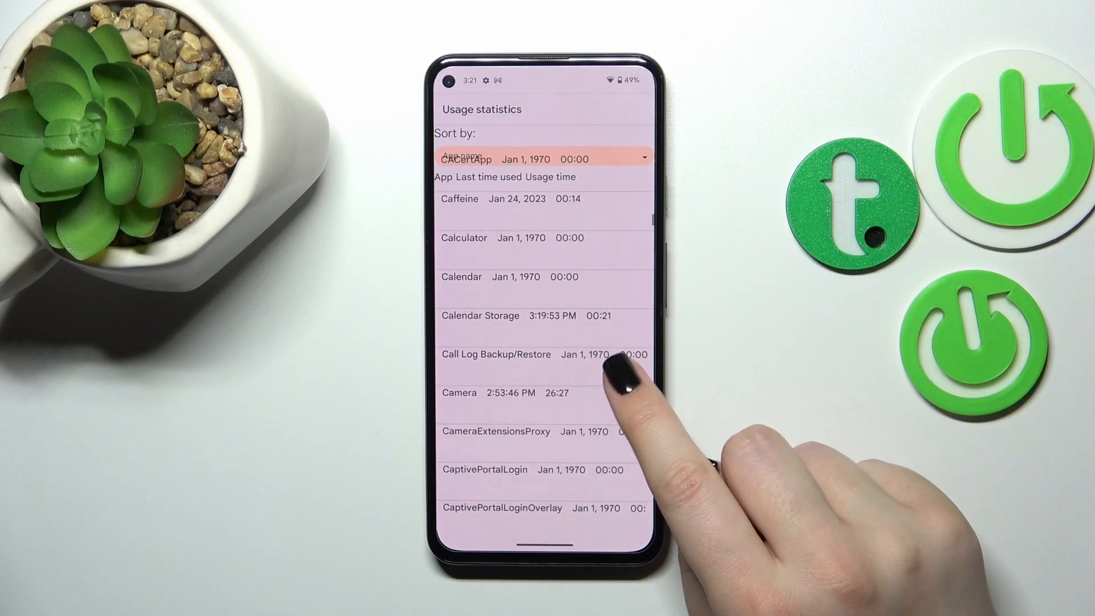
scroll(574, 428, "up", 1)
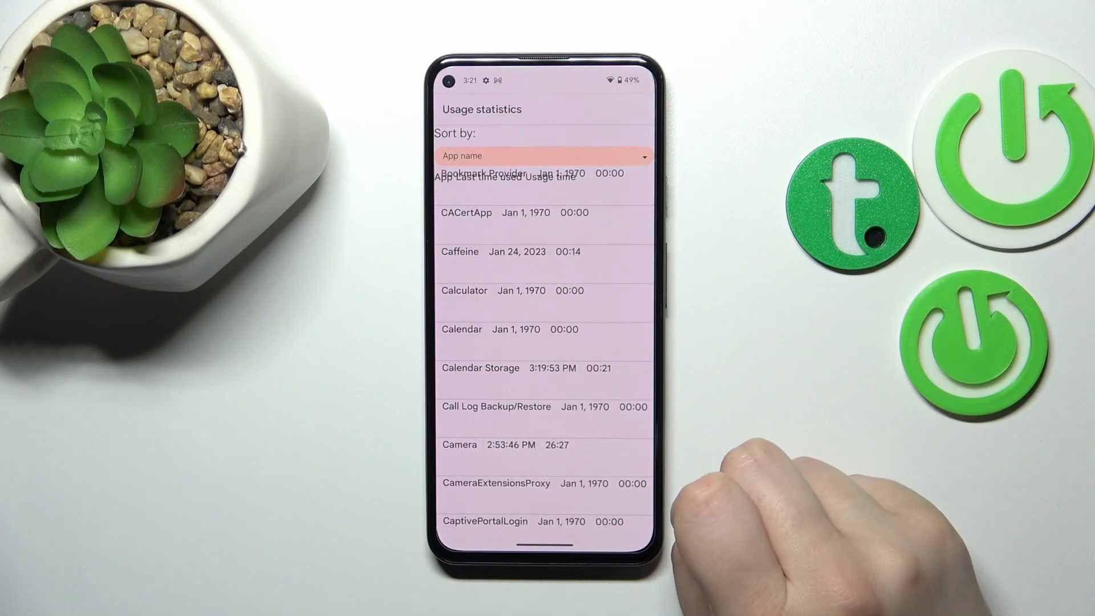
scroll(608, 461, "up", 1)
scroll(607, 462, "up", 5)
scroll(599, 429, "up", 5)
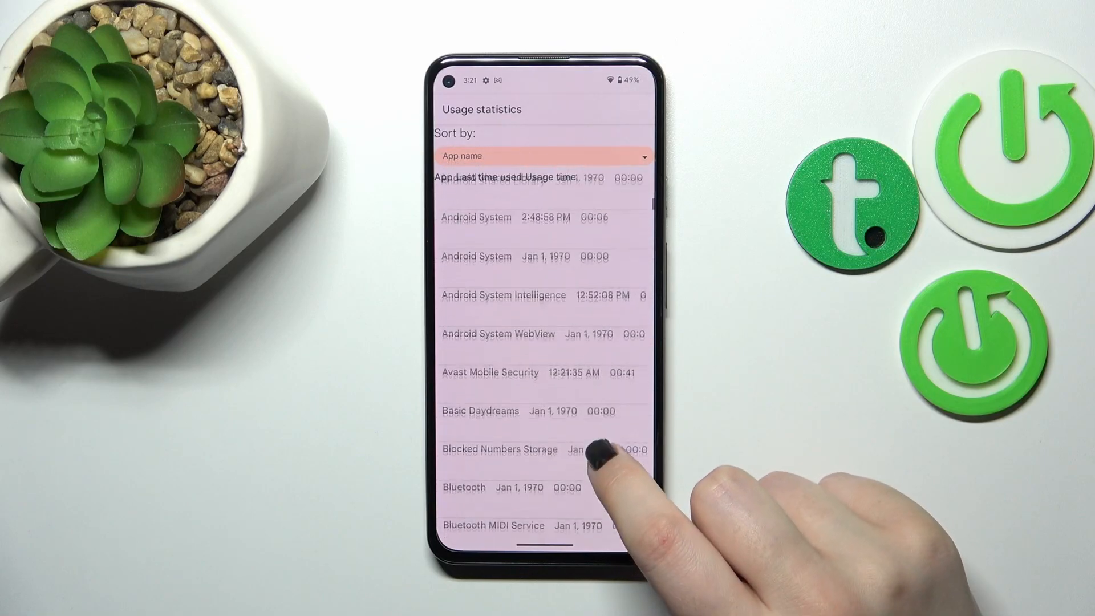
scroll(618, 416, "up", 5)
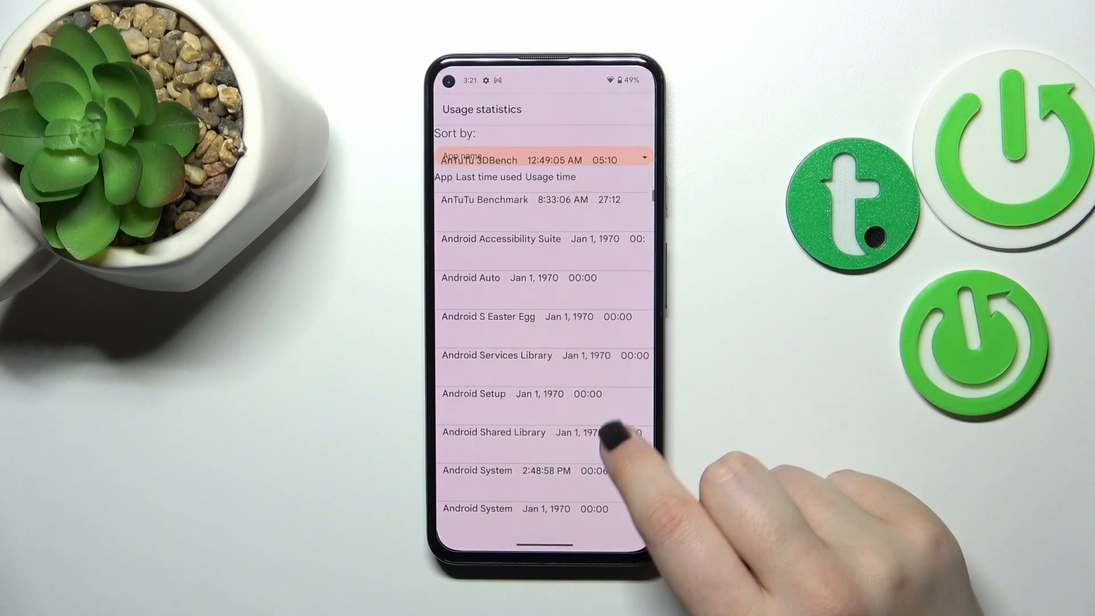
scroll(599, 424, "up", 3)
scroll(594, 423, "up", 3)
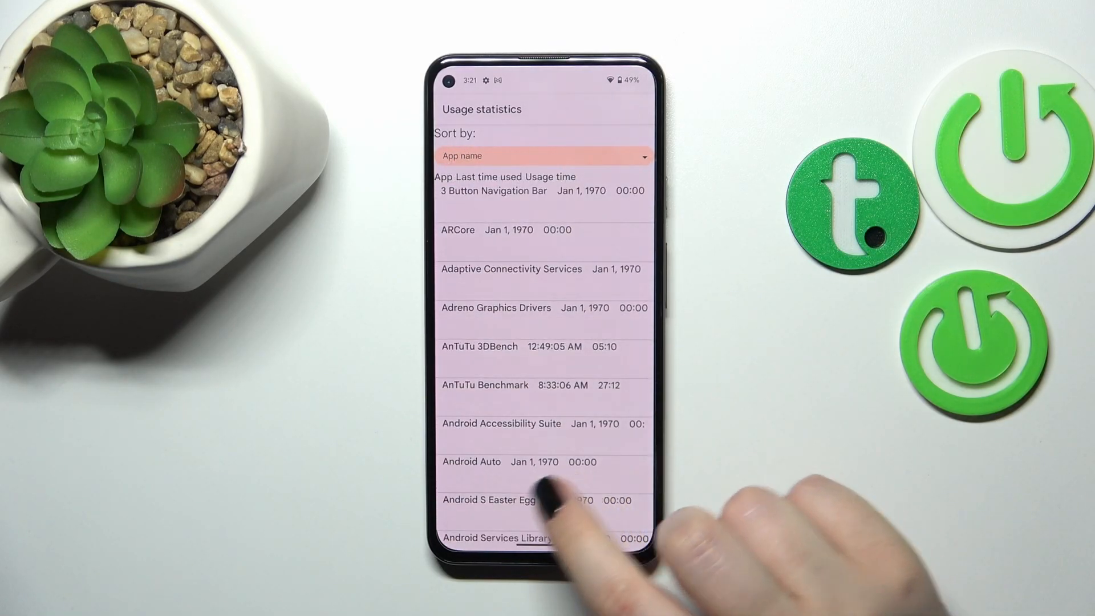
Step: Return to the Testing menu and go to the Phone information page
left_click_drag(441, 381, 531, 380)
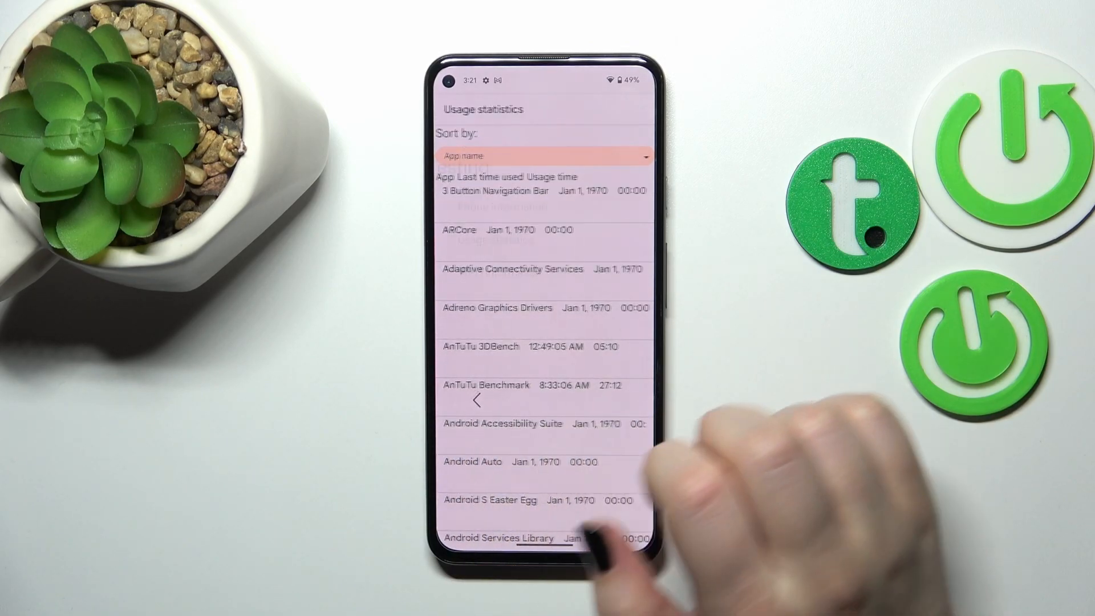
left_click(522, 206)
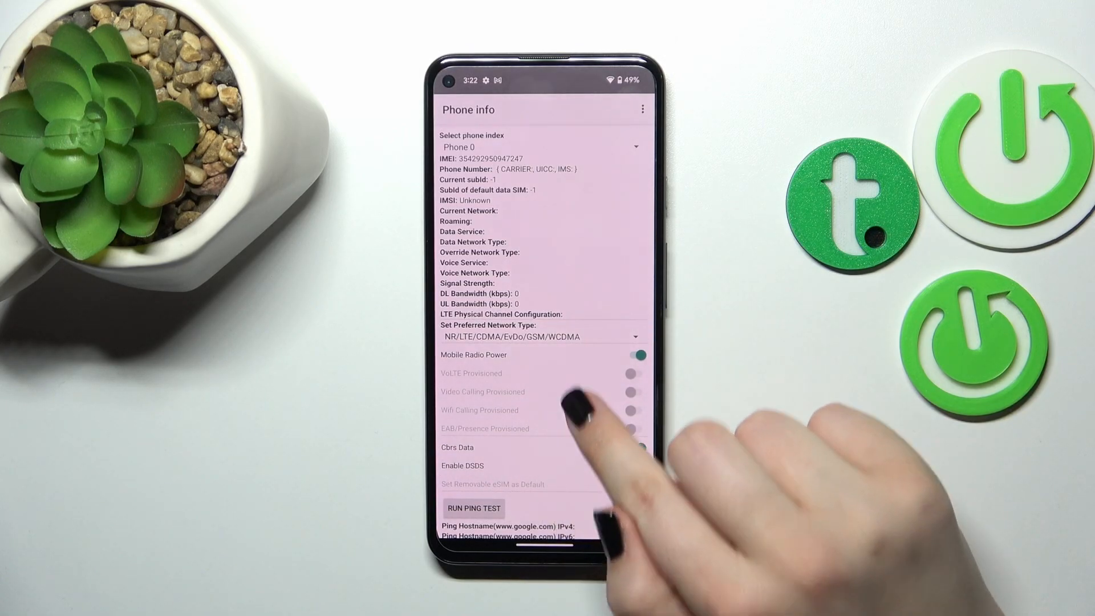
scroll(544, 427, "down", 4)
scroll(466, 436, "down", 2)
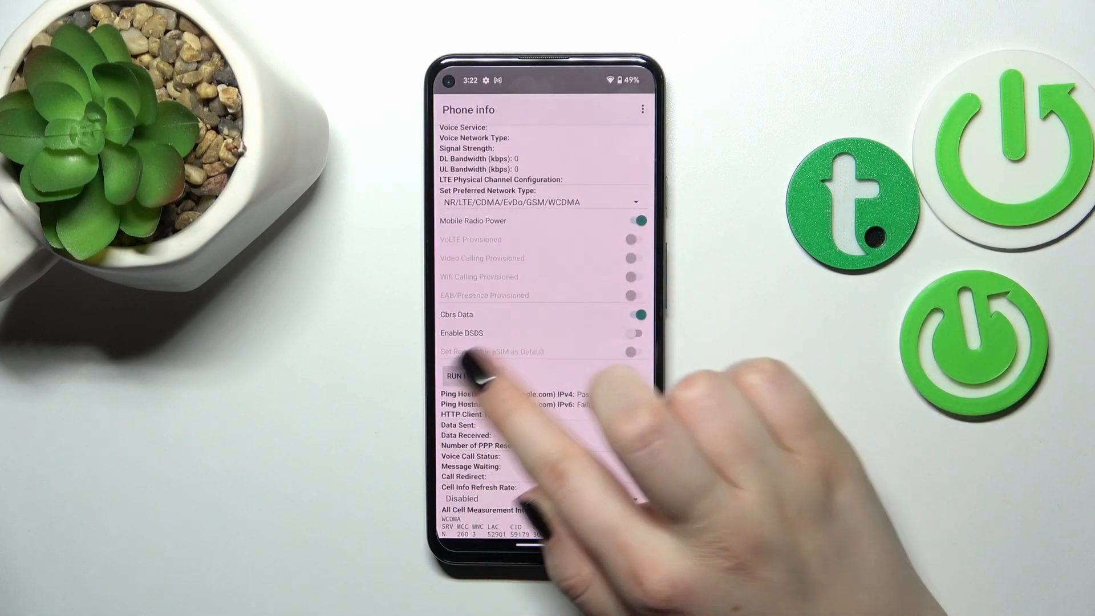
Step: Run the ping test in Phone info, view the overflow options, then swipe home
left_click(474, 301)
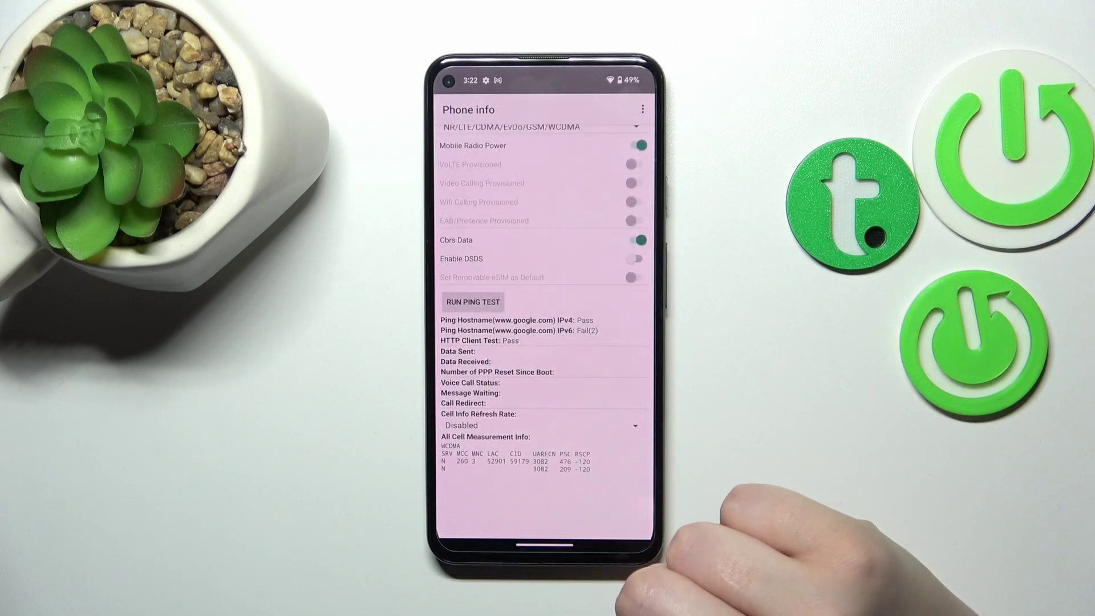
left_click(642, 108)
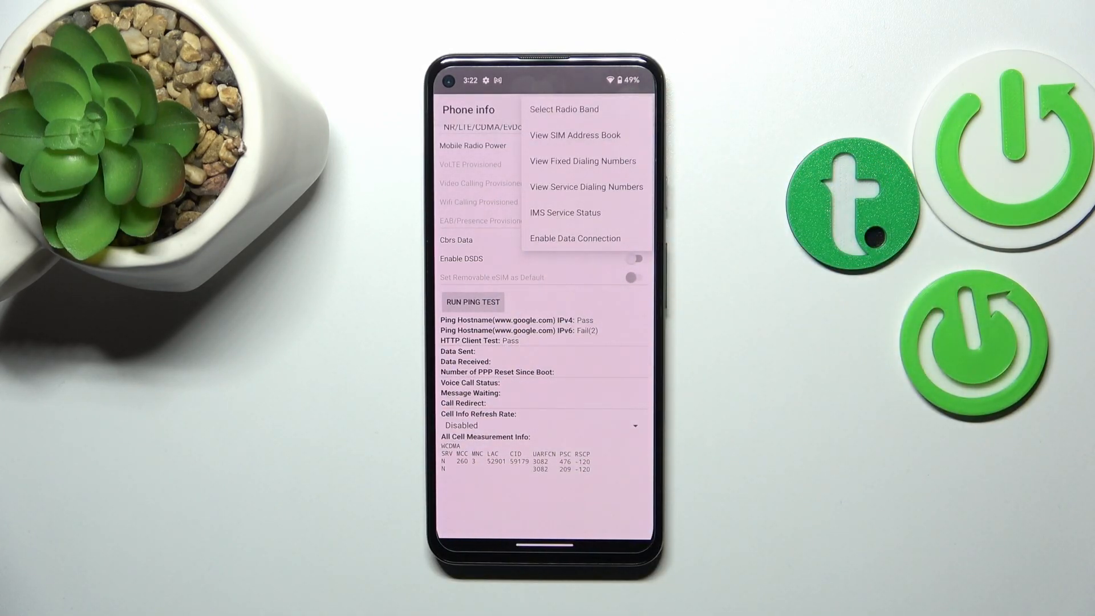
left_click_drag(544, 541, 544, 385)
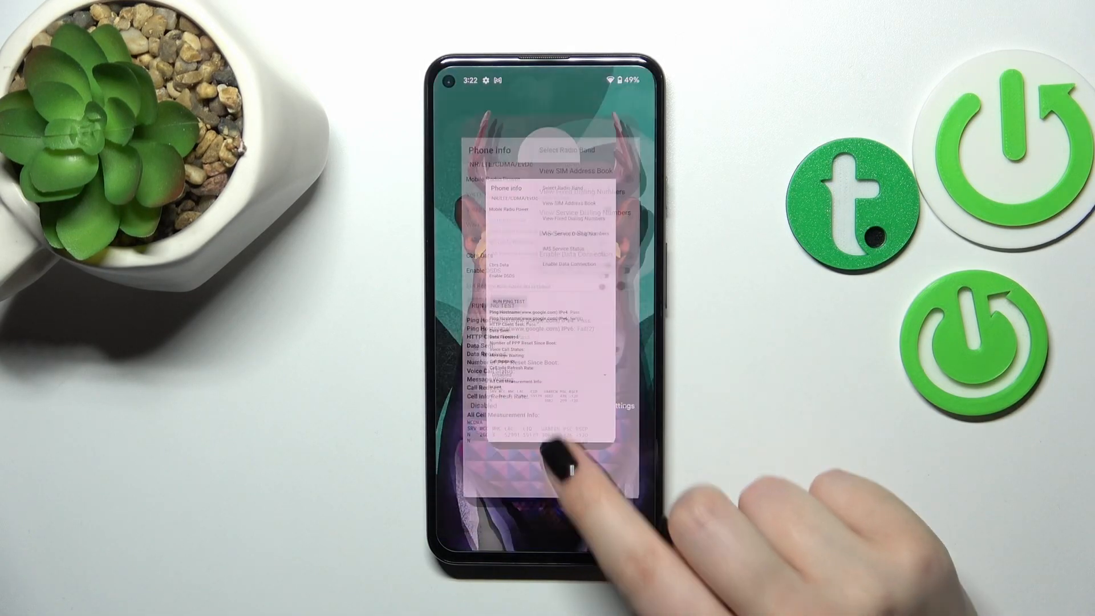